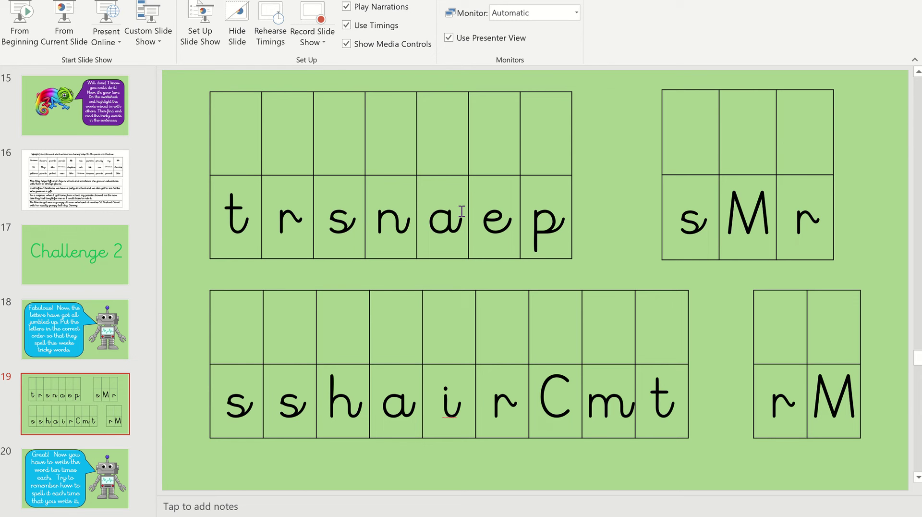
Enter p in the first upper cell of the "trsnaep" table and delete the jumbled p below
left_click(212, 138)
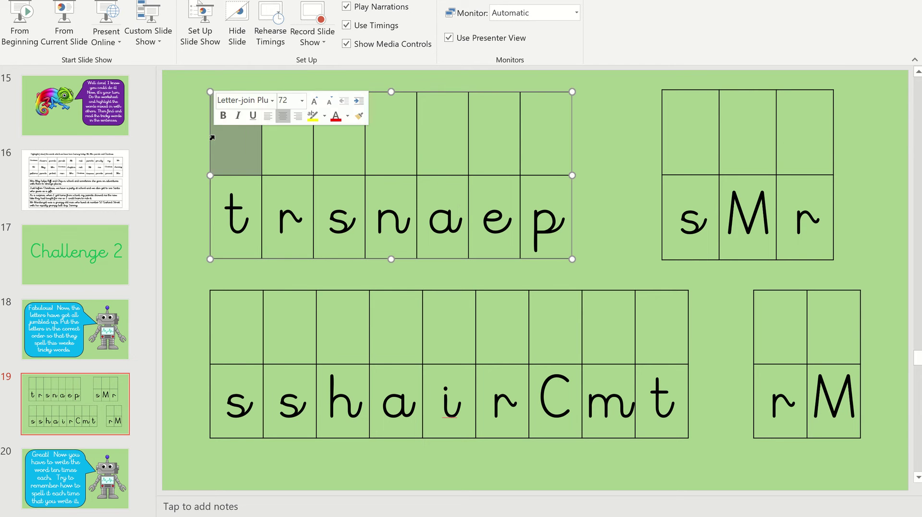
left_click(230, 139)
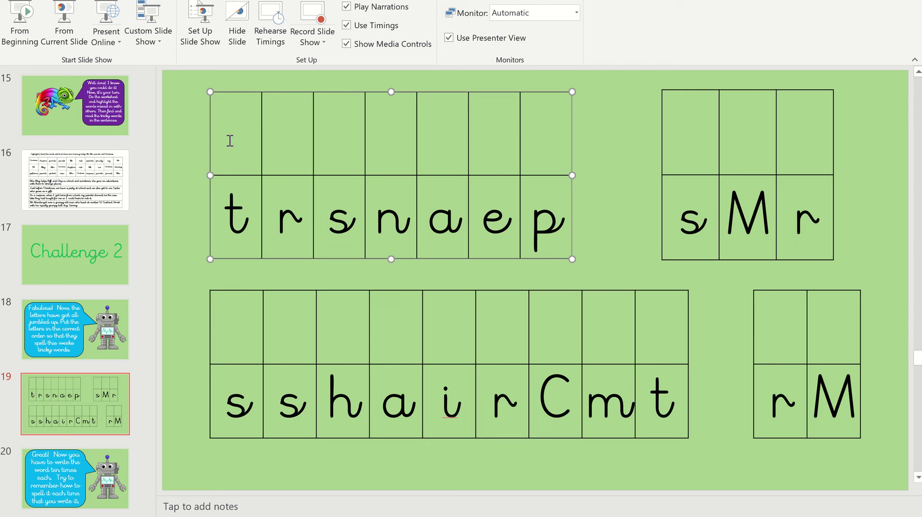
type("p")
left_click(560, 221)
key("BackSpace")
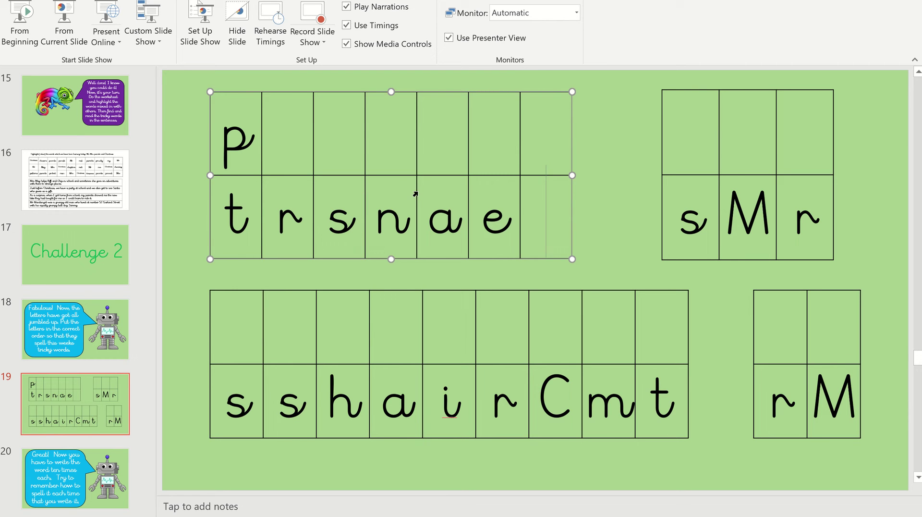
Enter a, r and e in the second, third and fourth upper cells of the "trsnaep" table
left_click(298, 151)
type("a")
left_click(340, 149)
type("r")
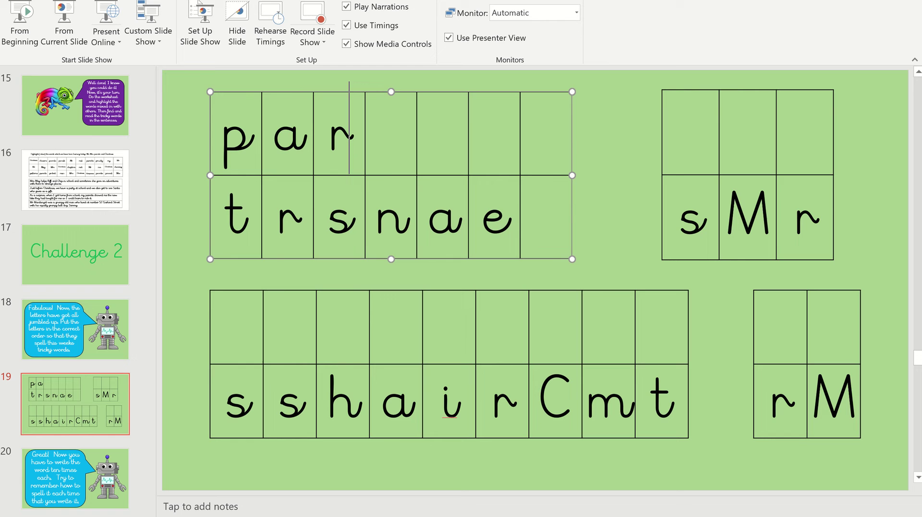
left_click(404, 152)
type("e")
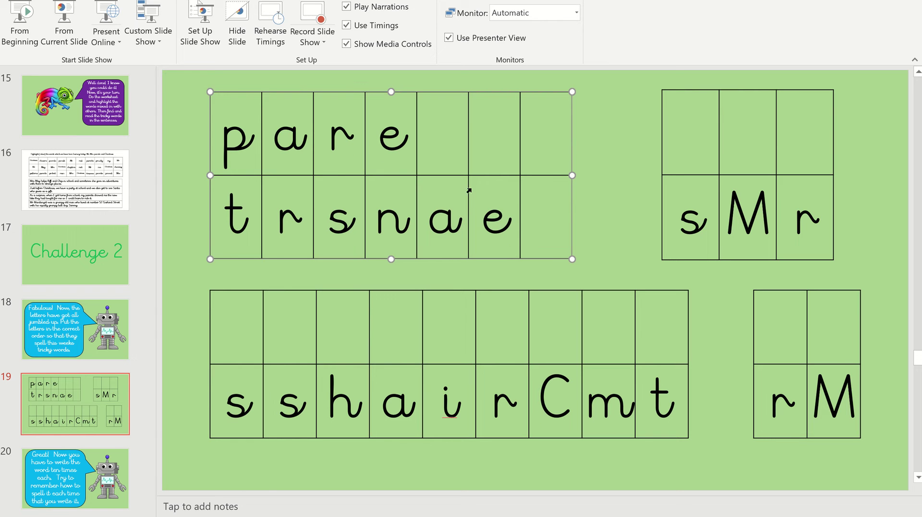
Delete the used letters e, a and r from the lower row of the seven-column table
left_click(506, 216)
key("BackSpace")
left_click(459, 222)
key("BackSpace")
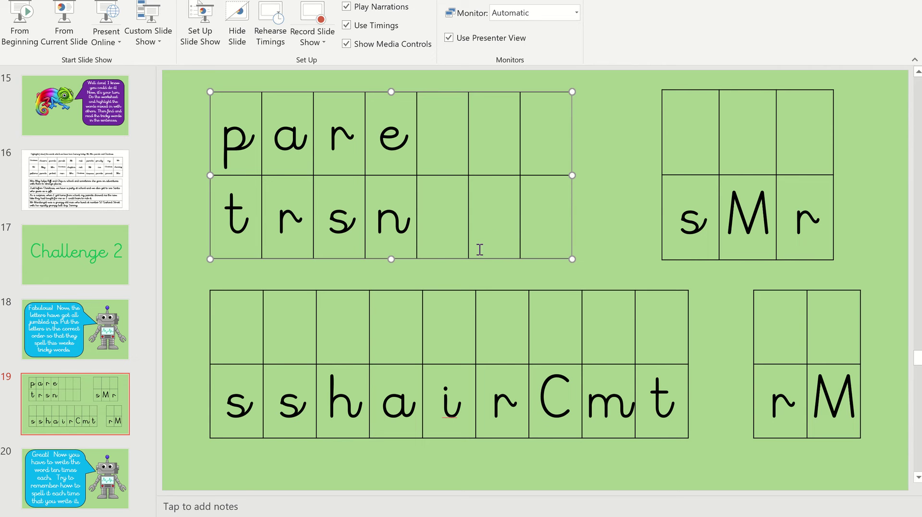
left_click(303, 221)
key("BackSpace")
Enter n and t in the fifth and sixth upper cells of the seven-column table, deleting the jumbled n below
left_click(448, 158)
type("n")
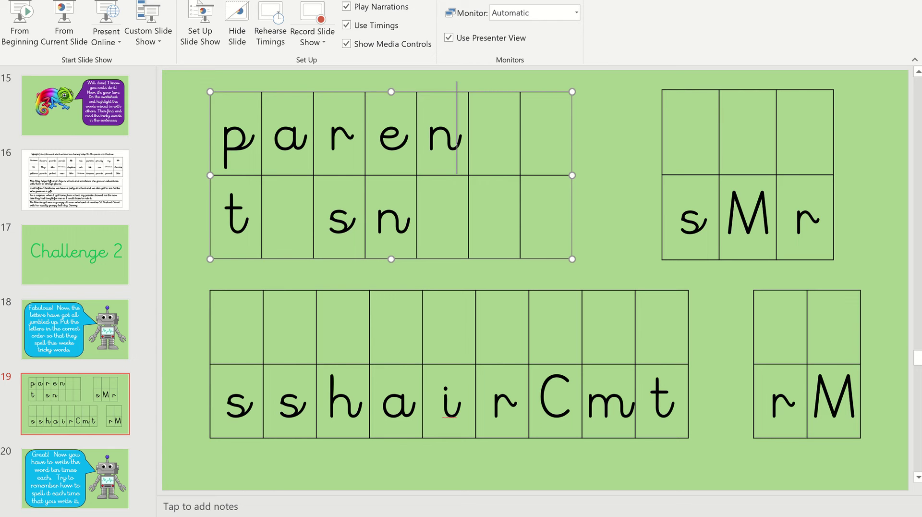
left_click(402, 229)
key("BackSpace")
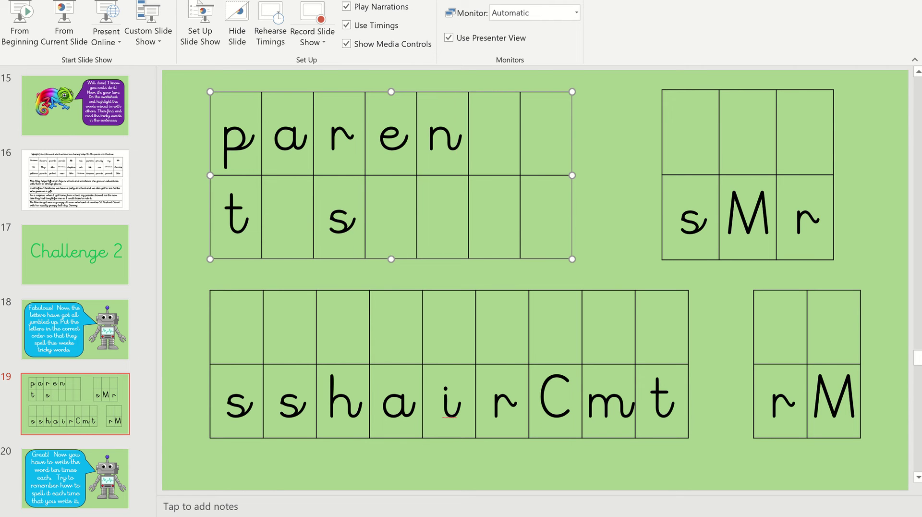
left_click(498, 140)
type("t")
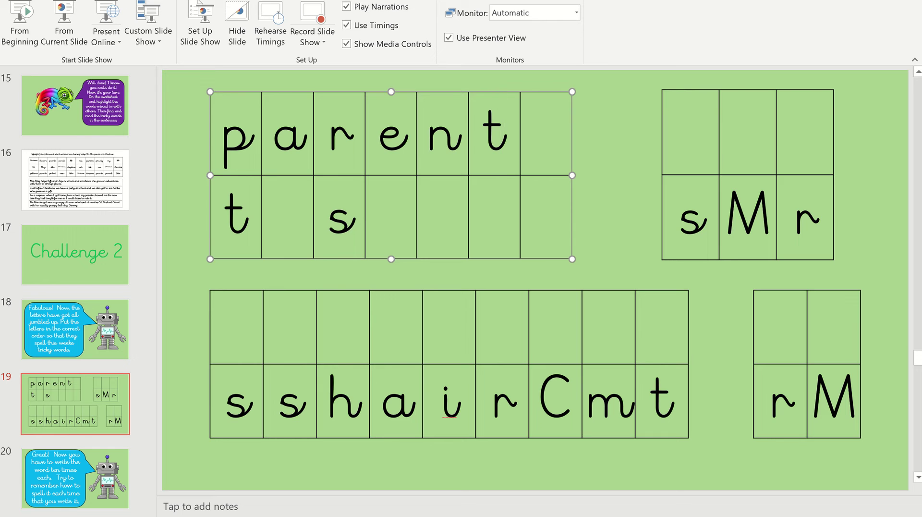
Delete the remaining t and s from the lower row and complete the word "parents" with s in the last upper cell
left_click(251, 218)
key("BackSpace")
left_click(351, 220)
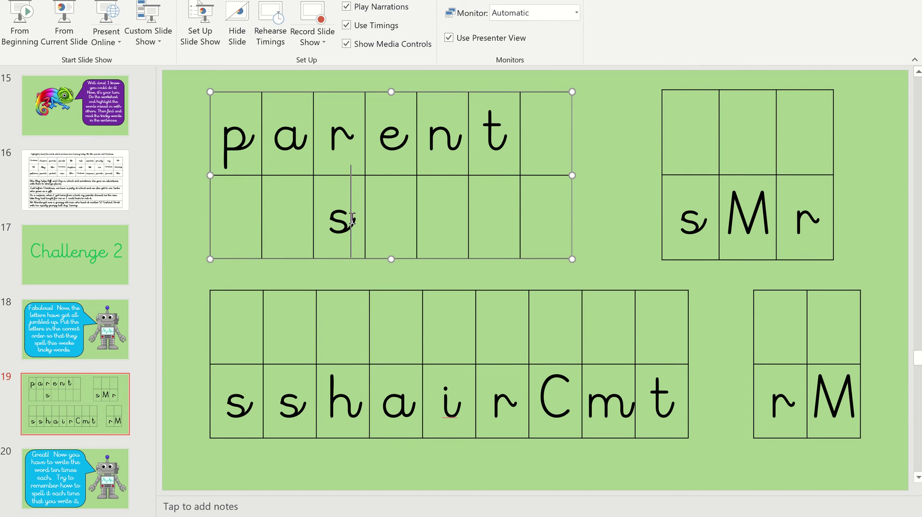
key("BackSpace")
left_click(546, 135)
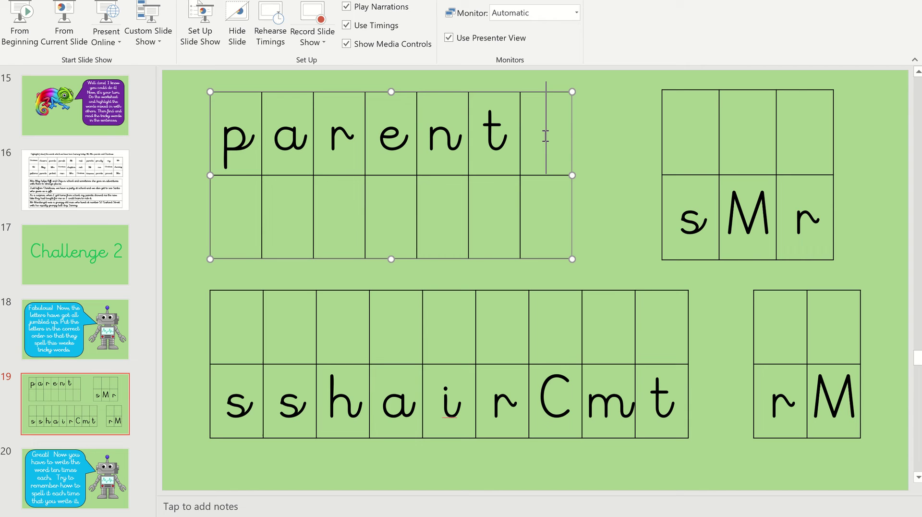
type("s")
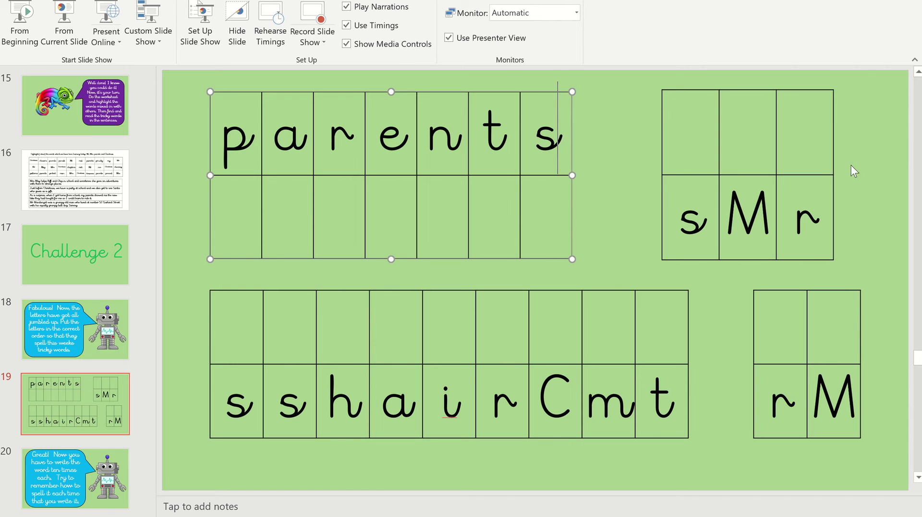
Enter M and r in the first two upper cells of the "sMr" table, deleting the jumbled M below
left_click(698, 127)
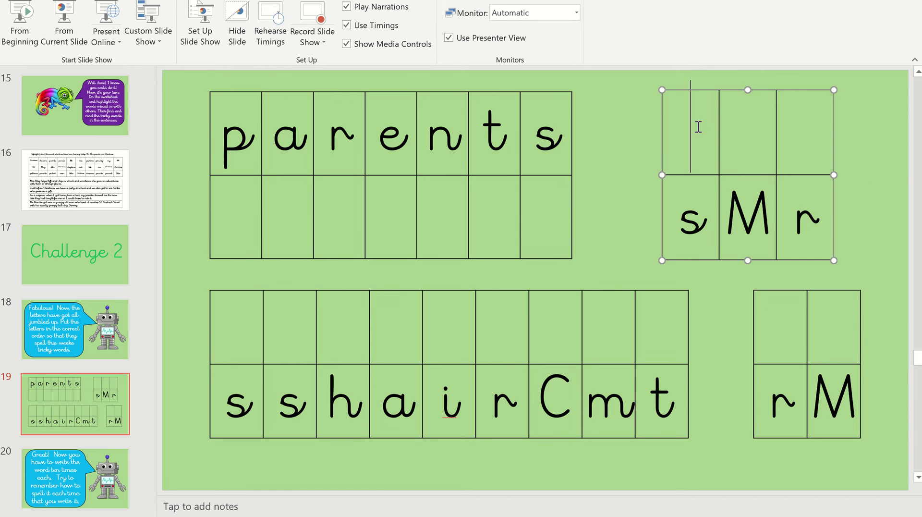
type("M")
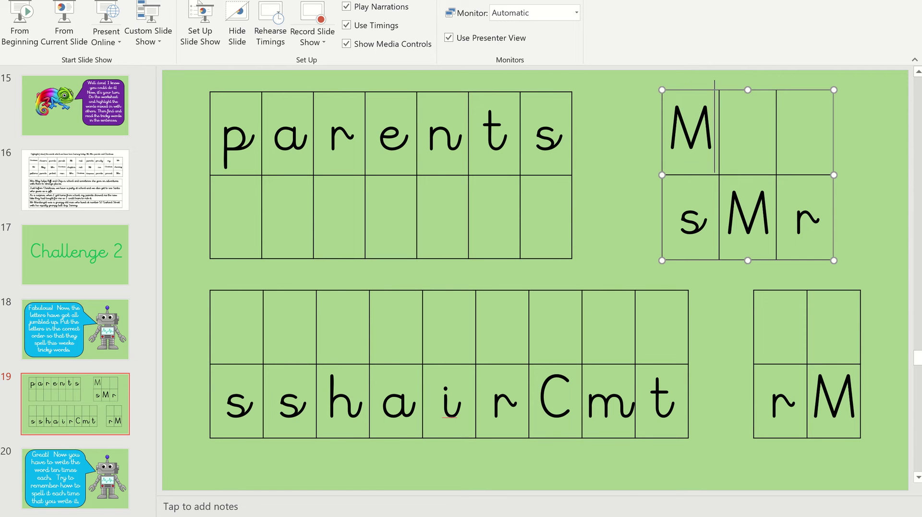
left_click(761, 209)
key("BackSpace")
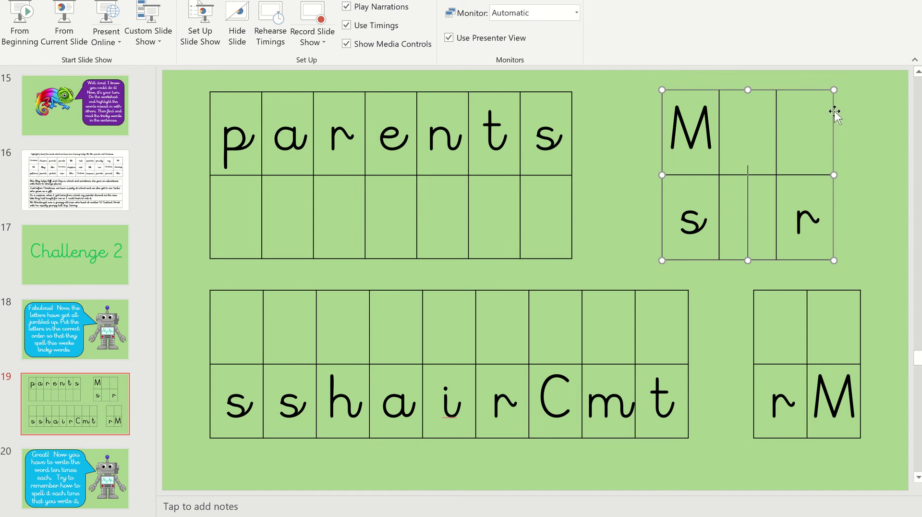
left_click(744, 140)
type("r")
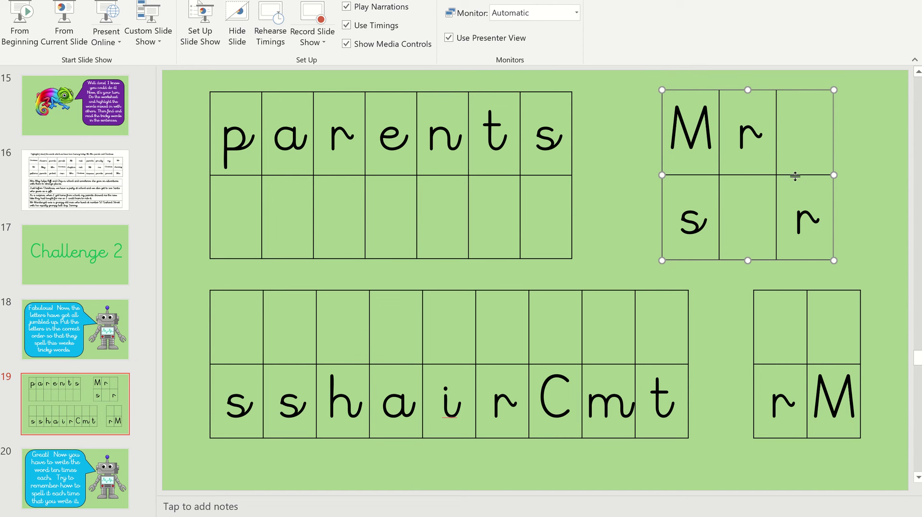
Complete the word "Mrs" with s in the third upper cell and delete the jumbled r and s below
left_click(822, 222)
key("BackSpace")
left_click(801, 138)
type("a")
key("BackSpace")
type("s")
left_click(706, 226)
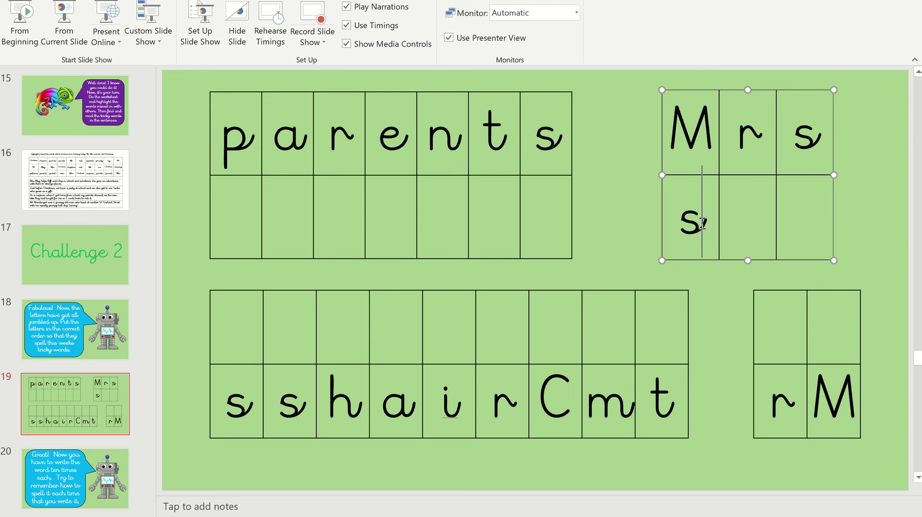
key("BackSpace")
Spell "Mr" in the upper row of the "rM" table and delete both jumbled letters below
left_click(793, 333)
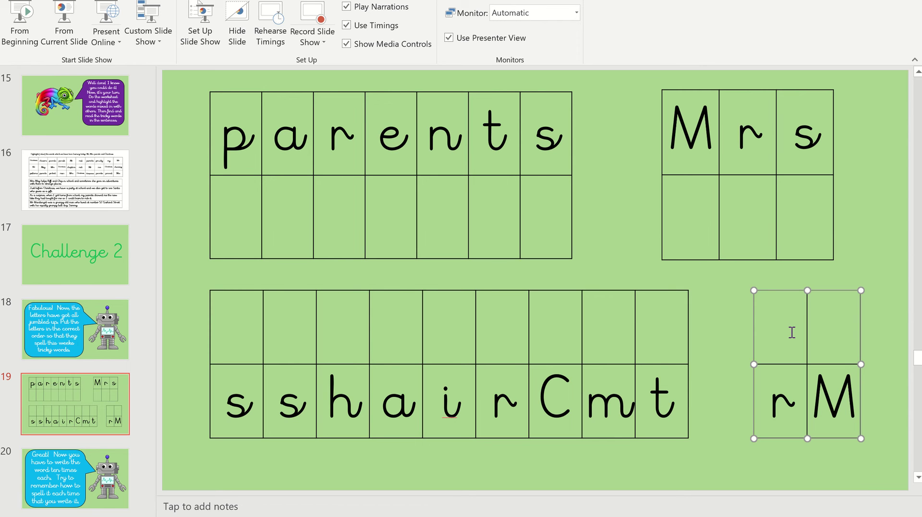
type("M")
left_click(853, 393)
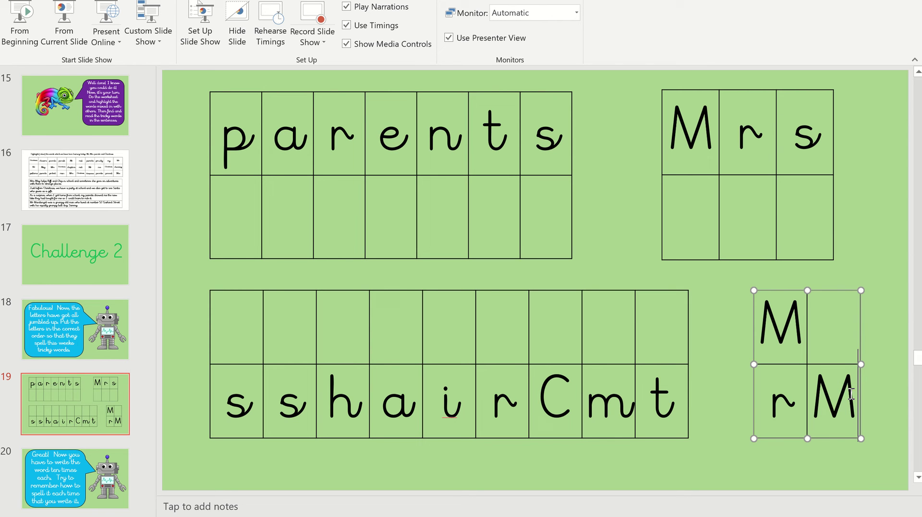
key("BackSpace")
left_click(841, 330)
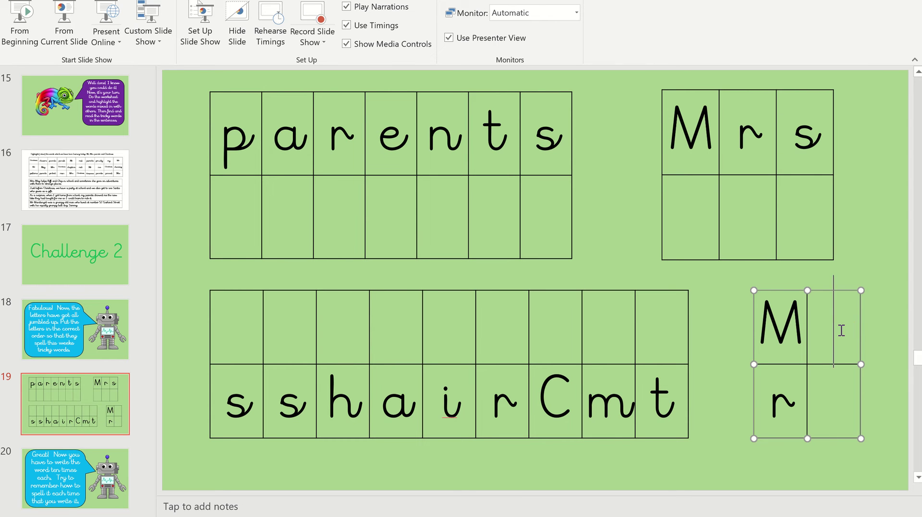
type("r")
left_click(794, 394)
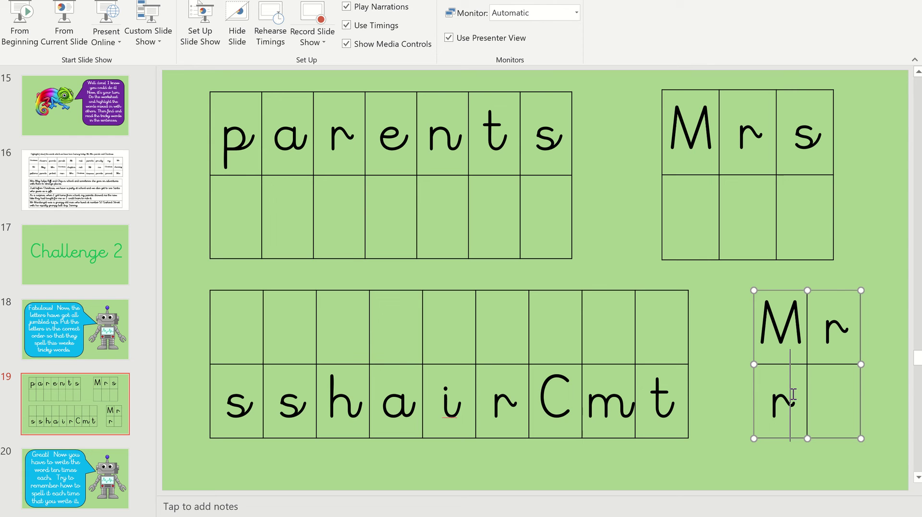
key("BackSpace")
Enter C and h in the first two upper cells of the "sshairCmt" table
left_click(248, 326)
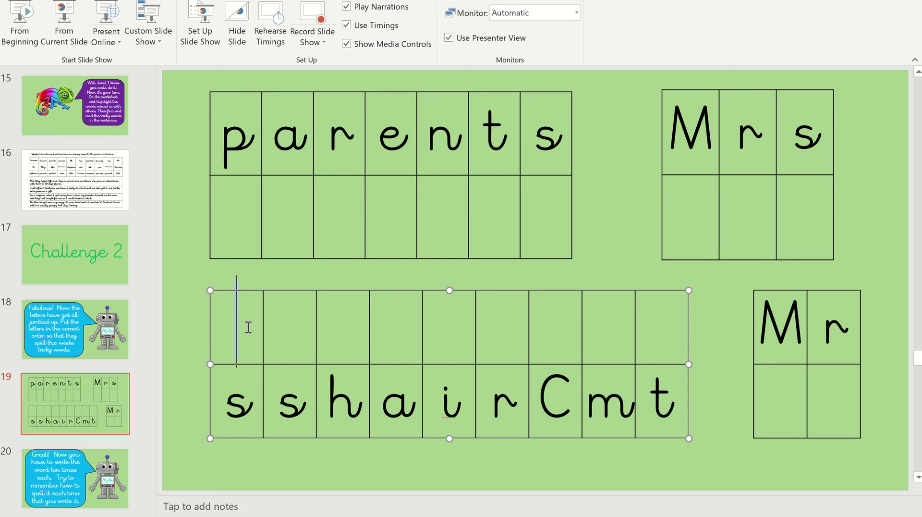
type("Ch")
key("BackSpace")
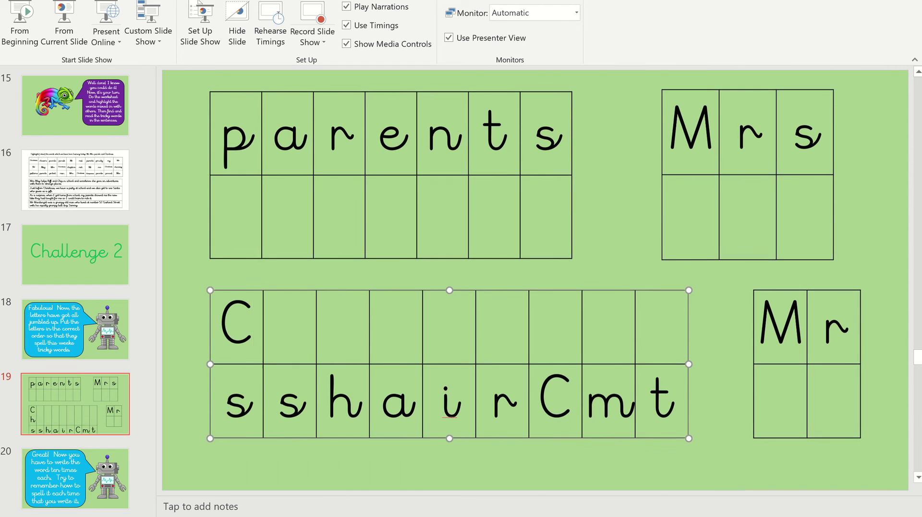
key("Tab")
type("h")
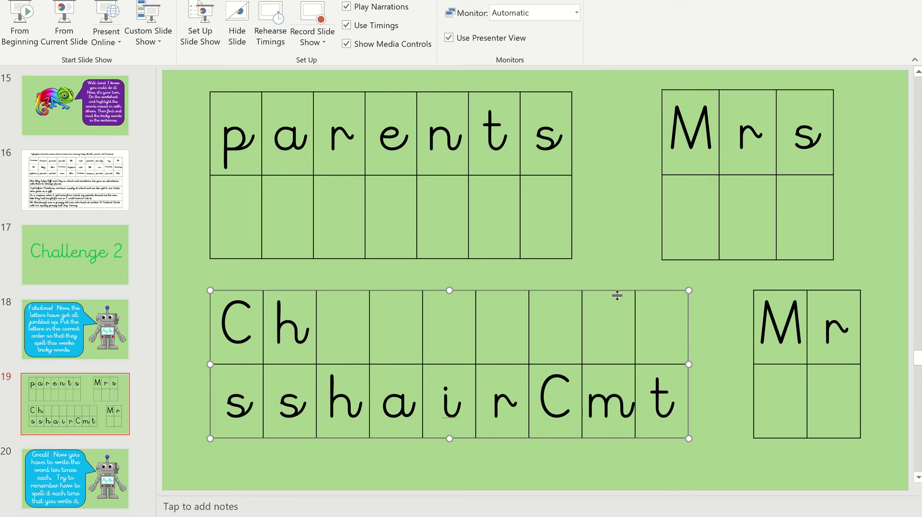
Delete the used letters C and h from the lower row of the nine-column table
left_click(572, 397)
key("BackSpace")
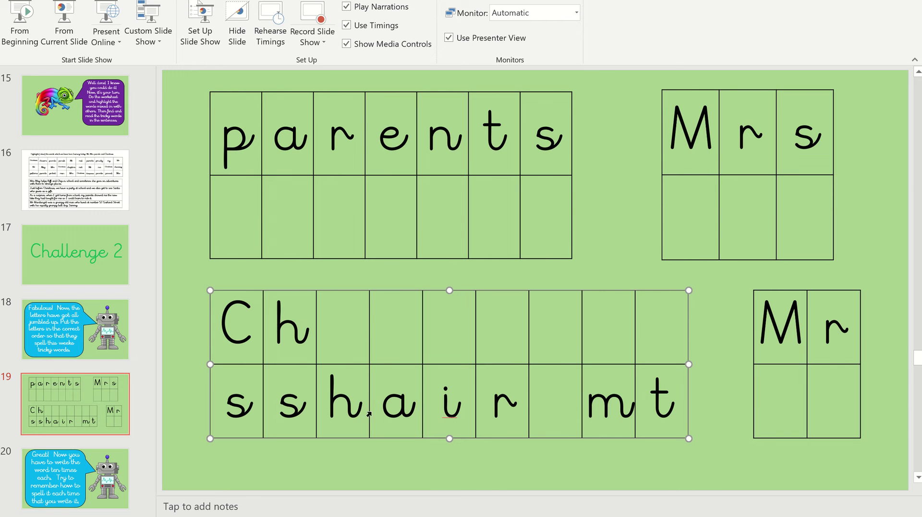
left_click(354, 406)
key("BackSpace")
Enter r in the third upper cell of the nine-column table and delete the jumbled r and i below
left_click(354, 337)
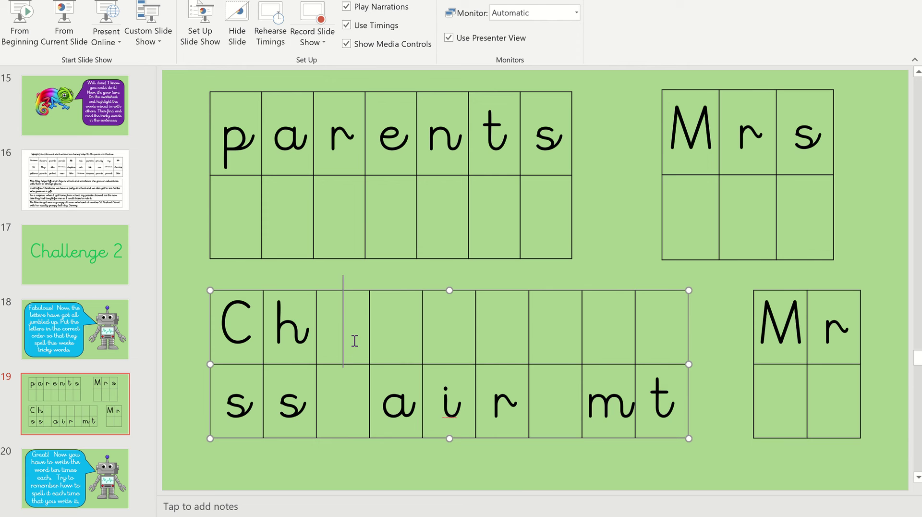
type("r")
left_click(512, 404)
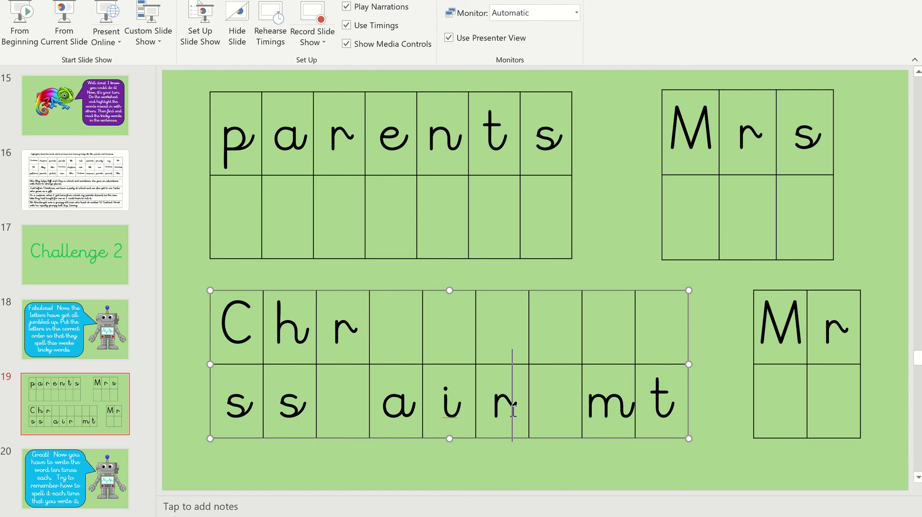
key("BackSpace")
left_click(461, 393)
key("BackSpace")
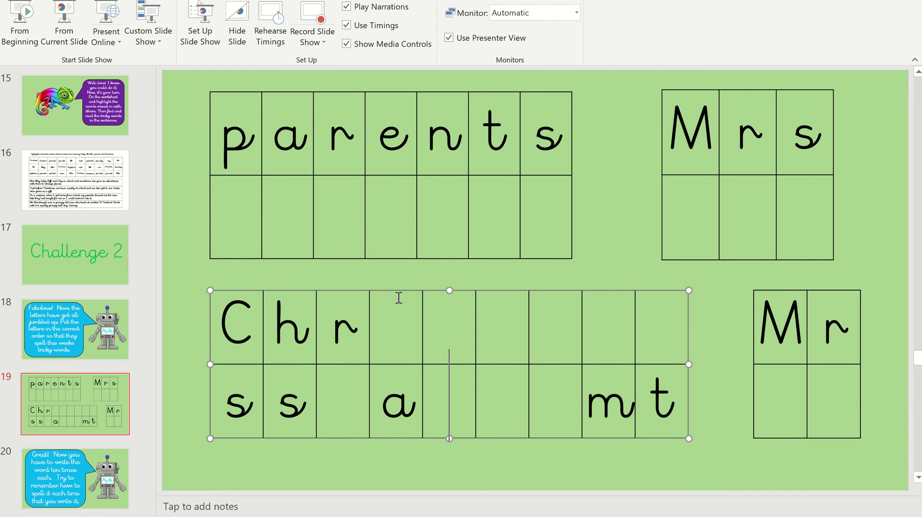
Enter i, s and t in the fourth, fifth and sixth upper cells of the nine-column table
left_click(396, 330)
type("i")
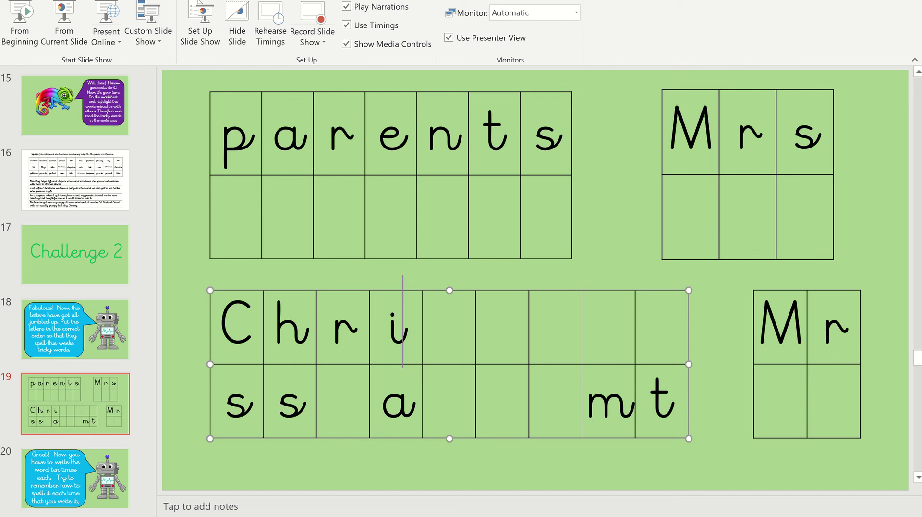
left_click(453, 322)
type("s")
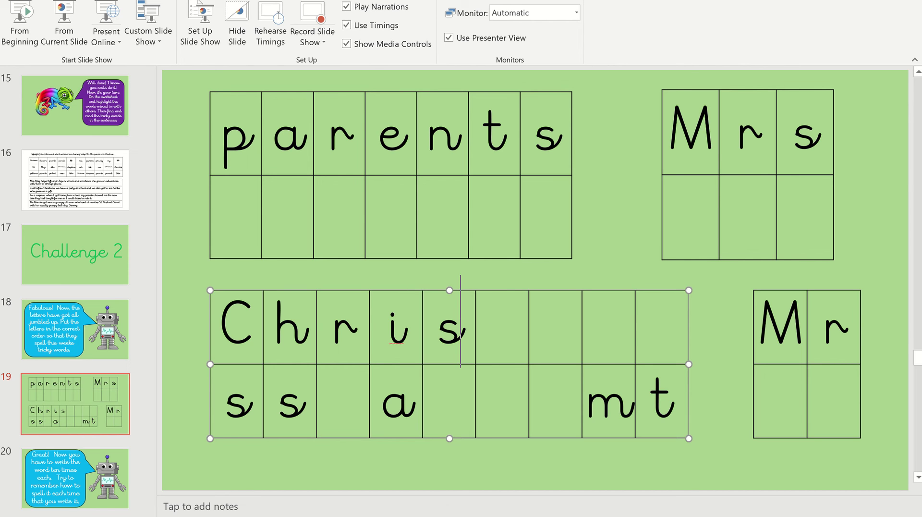
left_click(495, 331)
type("t")
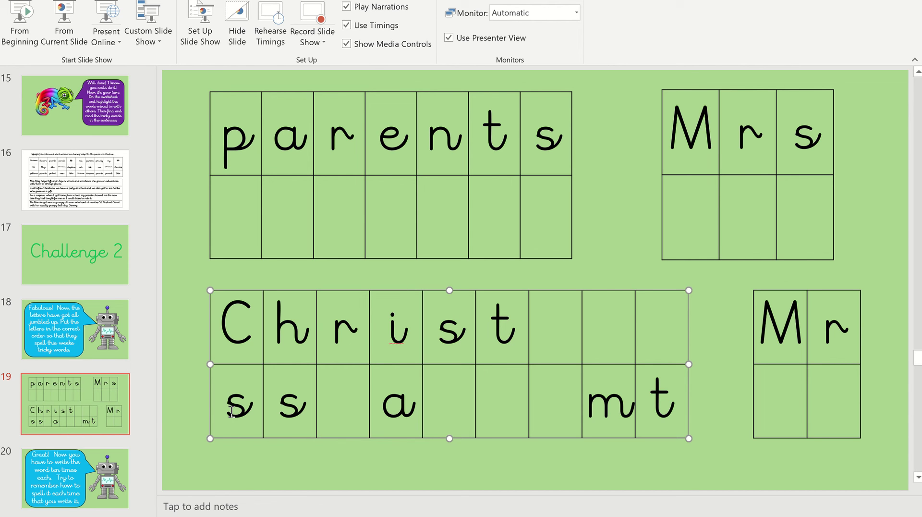
Delete the second jumbled s and the t from the lower row of the nine-column table
left_click(304, 414)
key("BackSpace")
key("BackSpace")
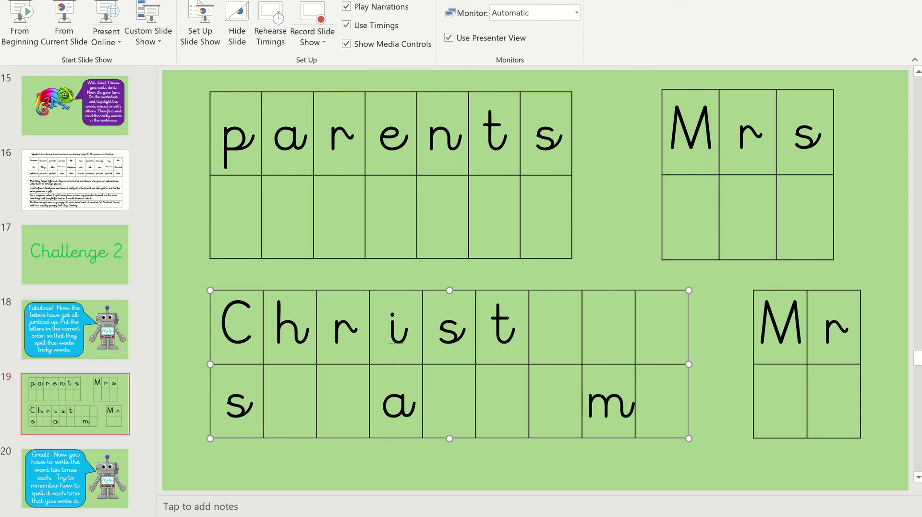
left_click(662, 404)
Enter m and a in the seventh and eighth upper cells of the nine-column table, deleting the jumbled m and a below
left_click(566, 355)
type("m")
left_click(628, 389)
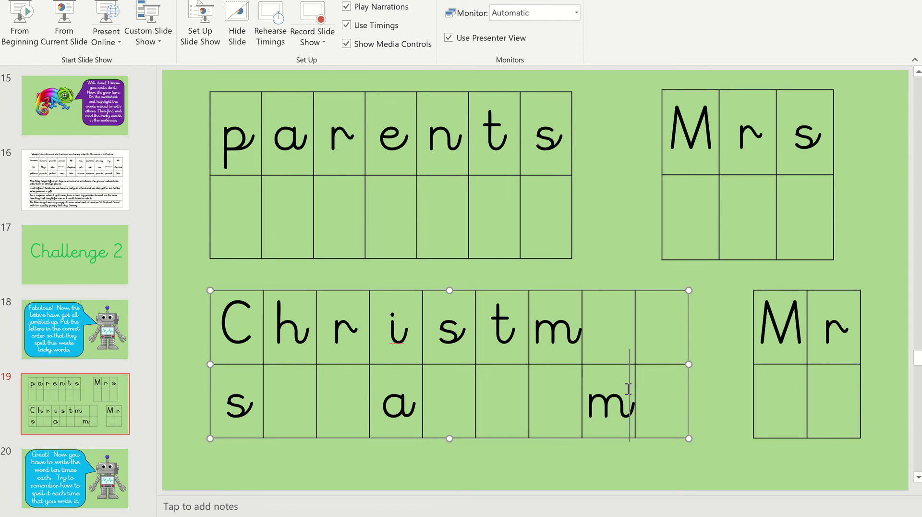
key("BackSpace")
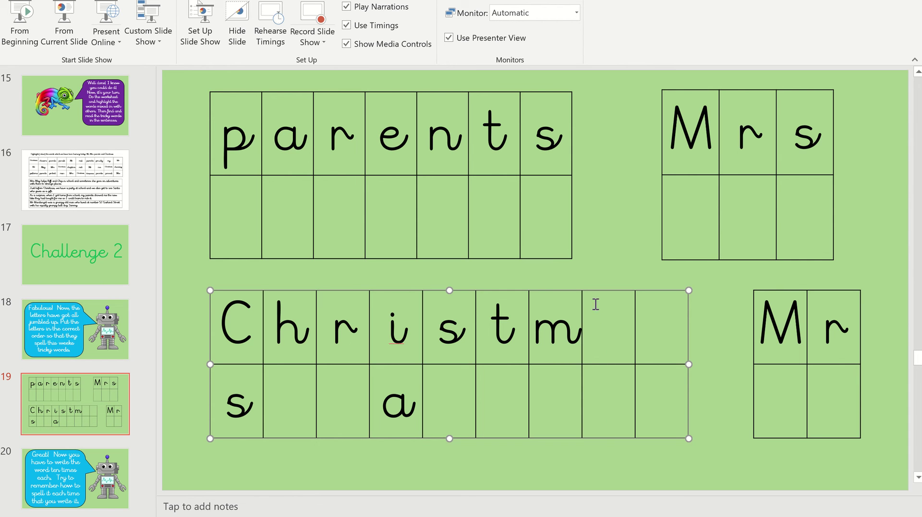
left_click(599, 348)
type("a")
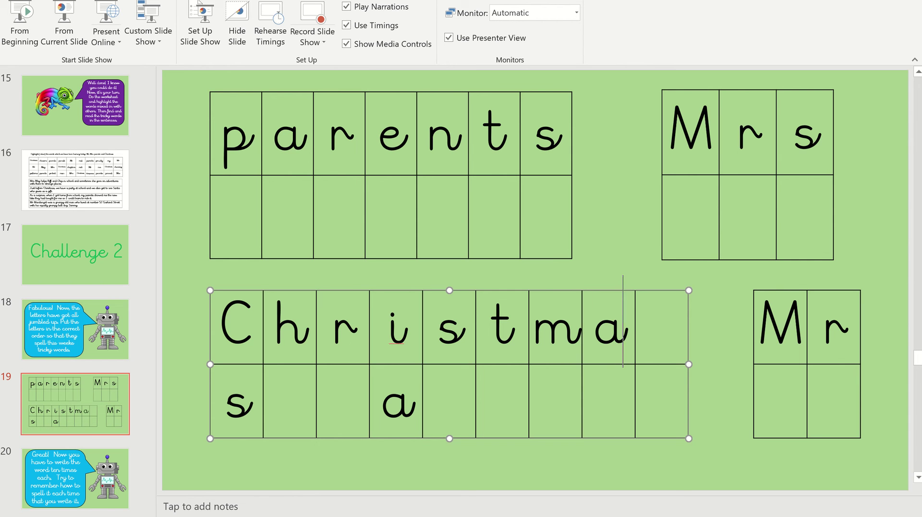
left_click(418, 403)
key("BackSpace")
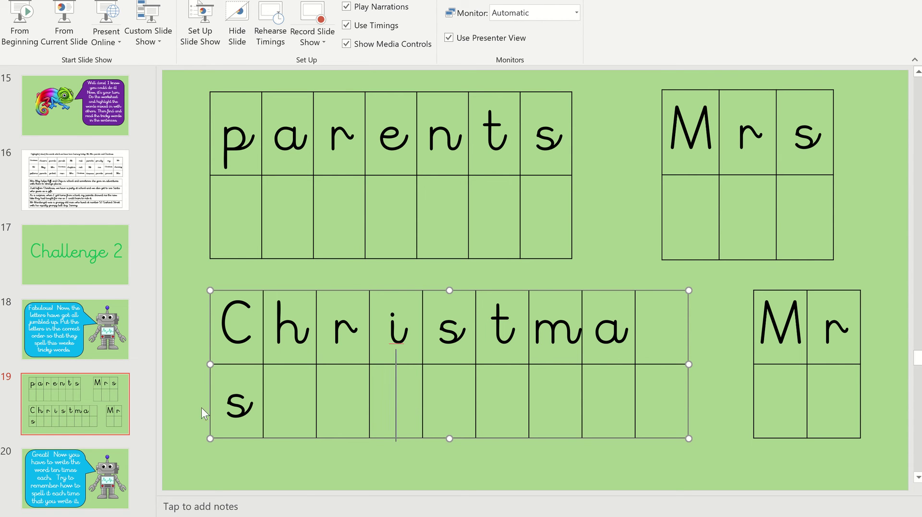
Delete the last jumbled s and complete the word "Christmas" with s in the ninth upper cell
left_click(248, 406)
key("BackSpace")
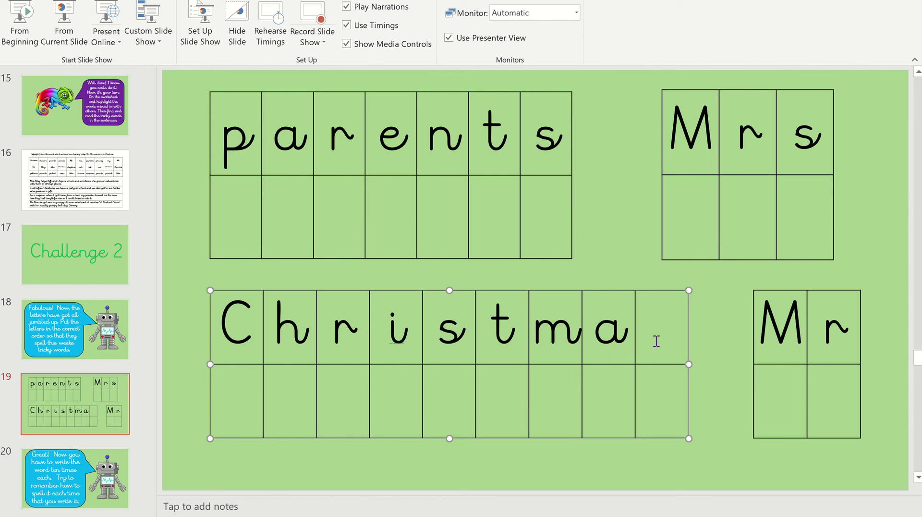
left_click(656, 341)
type("s")
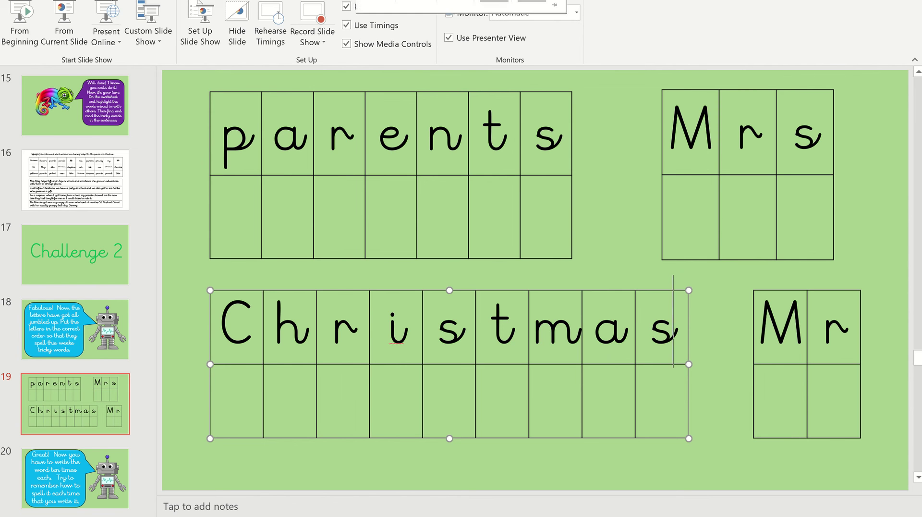